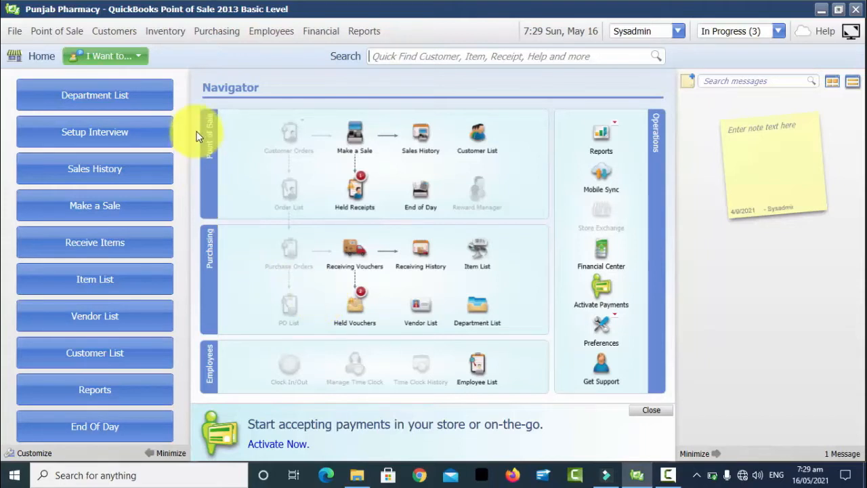
Start a new return voucher and add the Dollar Ink item to it
left_click(215, 34)
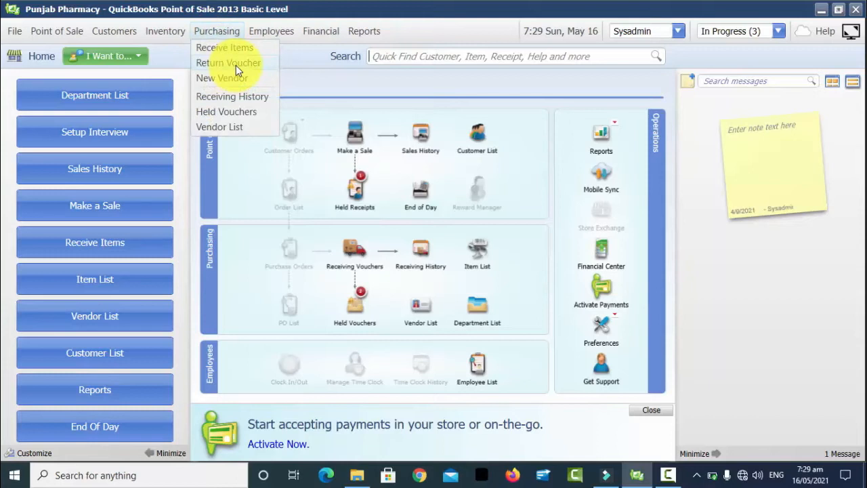
left_click(236, 65)
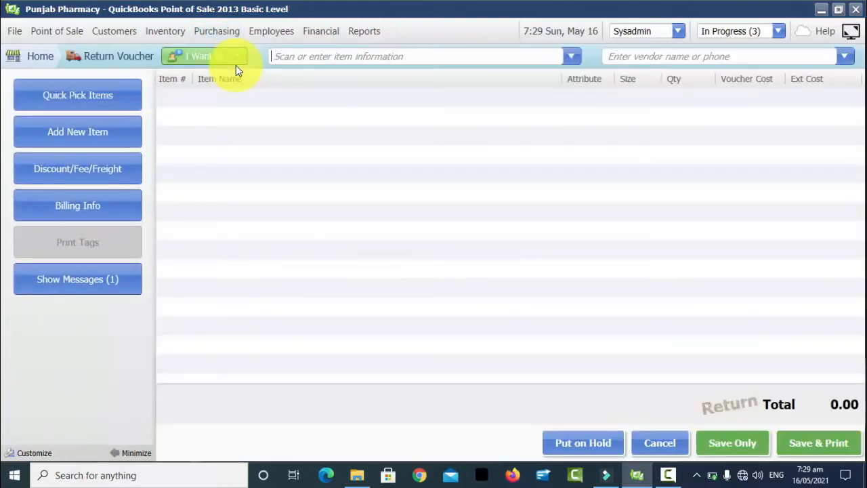
left_click(385, 59)
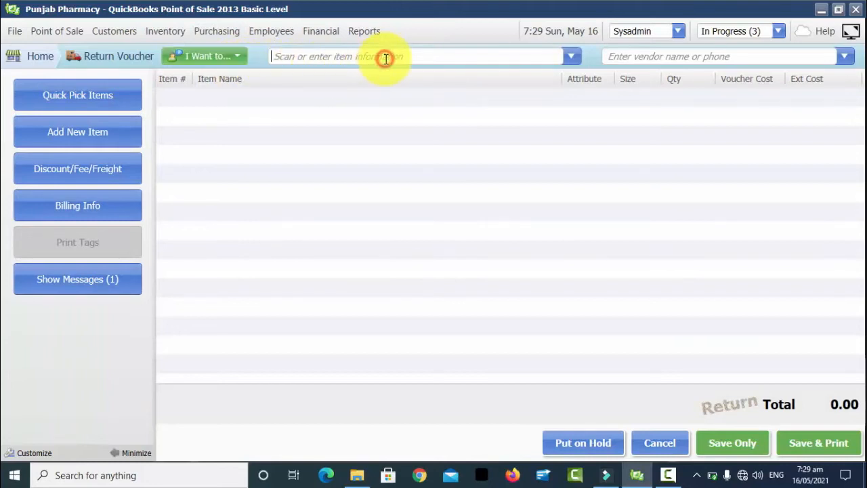
type("dollar")
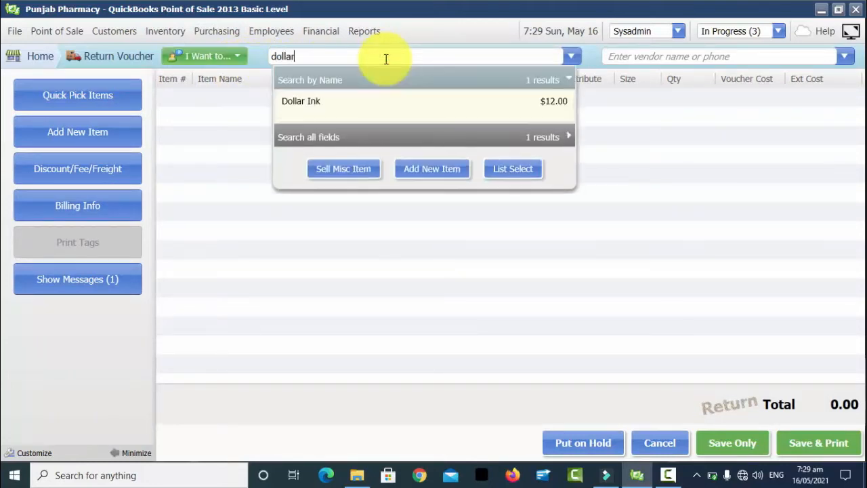
left_click(342, 102)
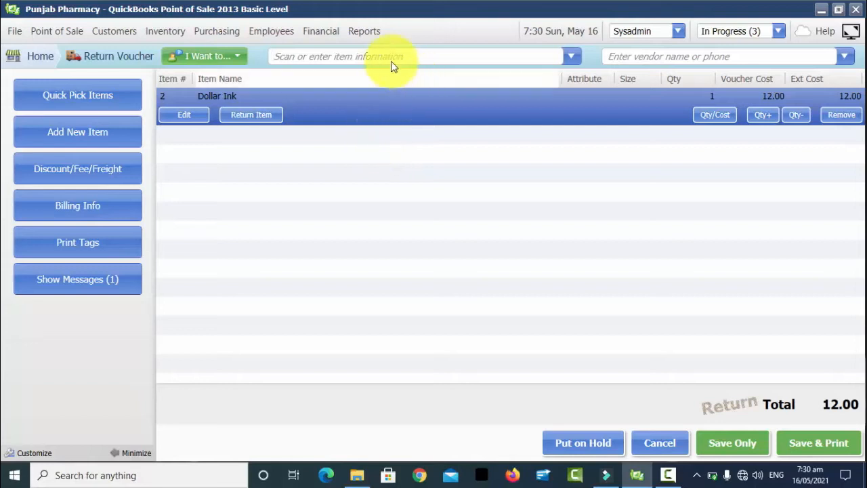
Find the Panadol Serup 50ml item and add it to the return voucher
left_click(371, 57)
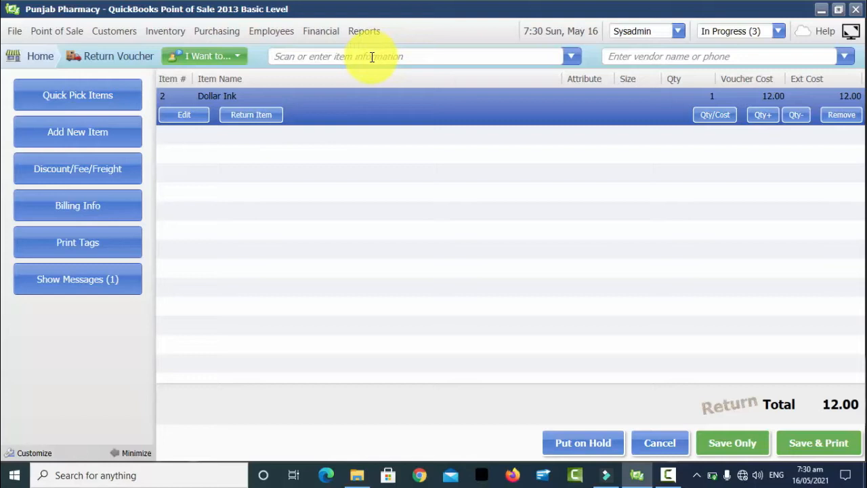
type("pana")
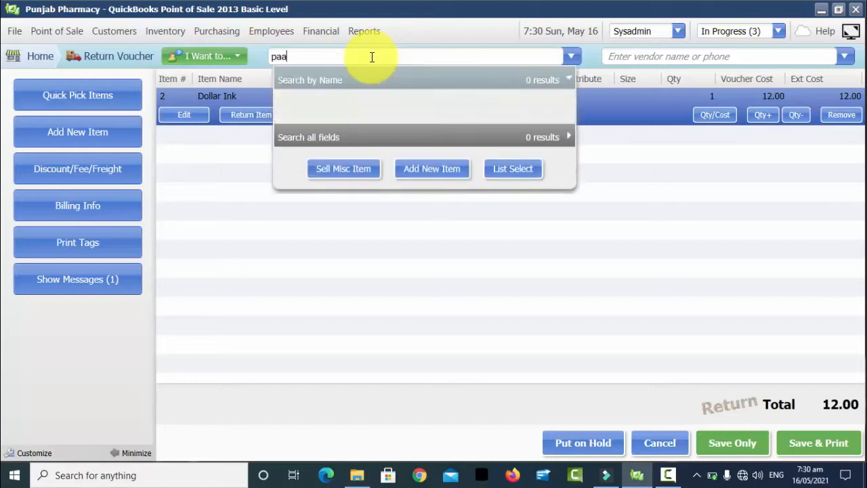
key("Down")
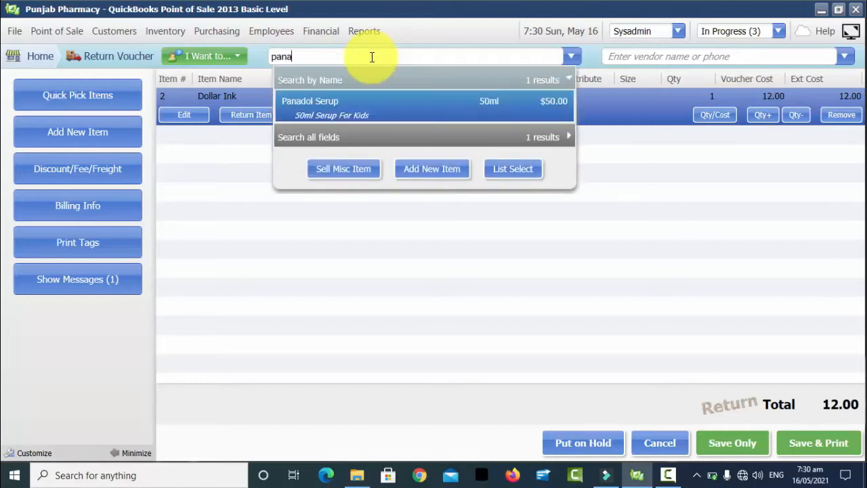
key("Return")
Assign the vendor Abott Pvt Ltd to the return voucher and remove the Dollar Ink line
left_click(631, 57)
type("ab")
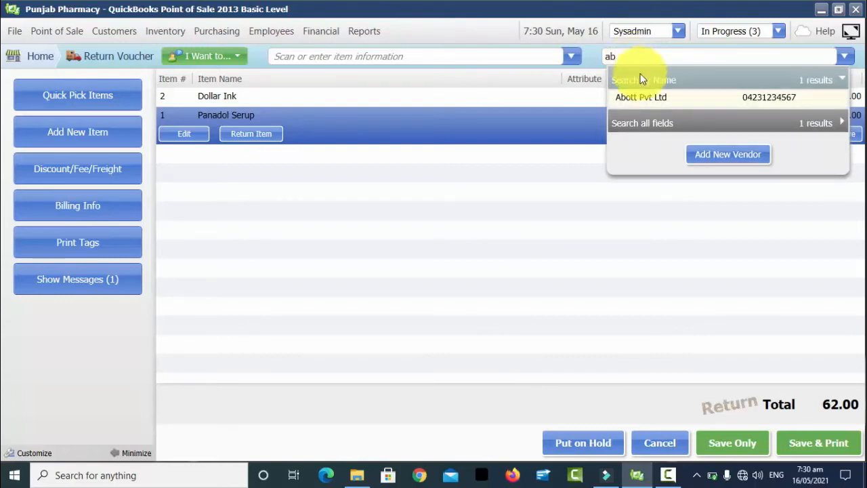
left_click(648, 95)
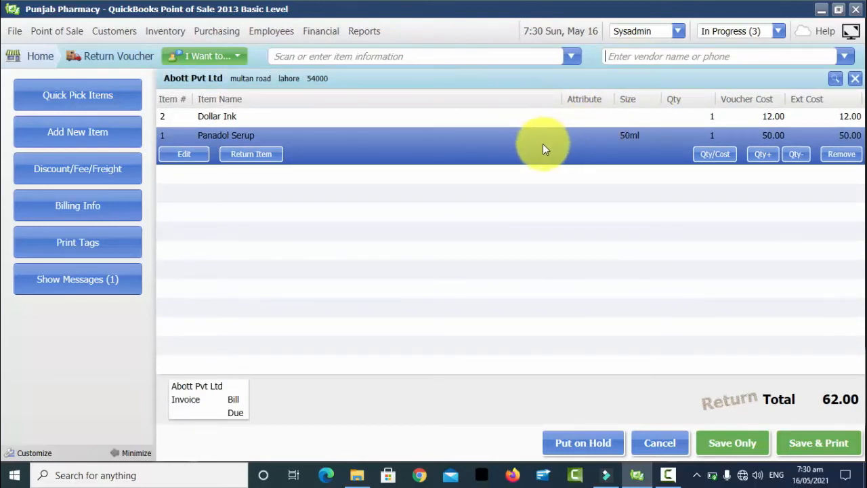
left_click(660, 118)
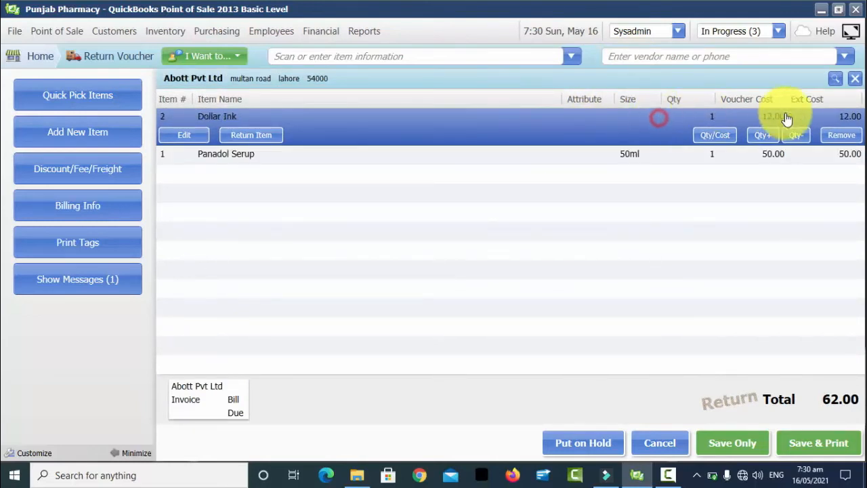
left_click(837, 135)
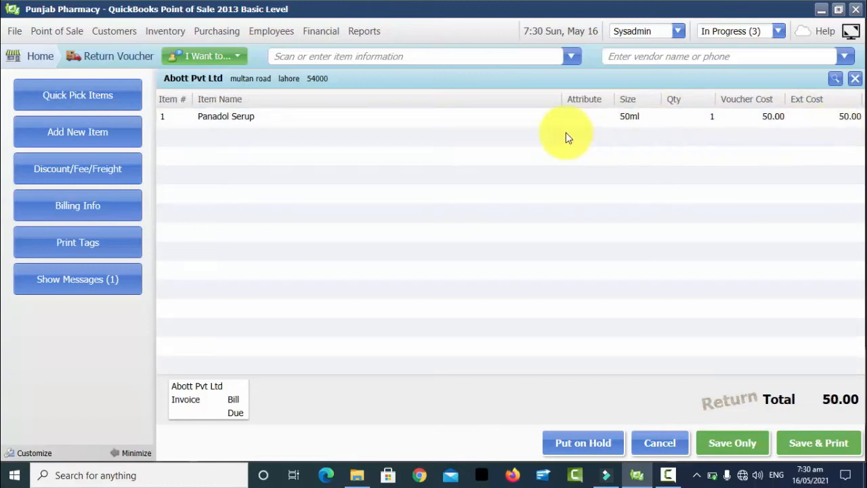
Set the return quantity of Panadol Serup to 10, keeping the unit cost of 50.00
left_click(510, 116)
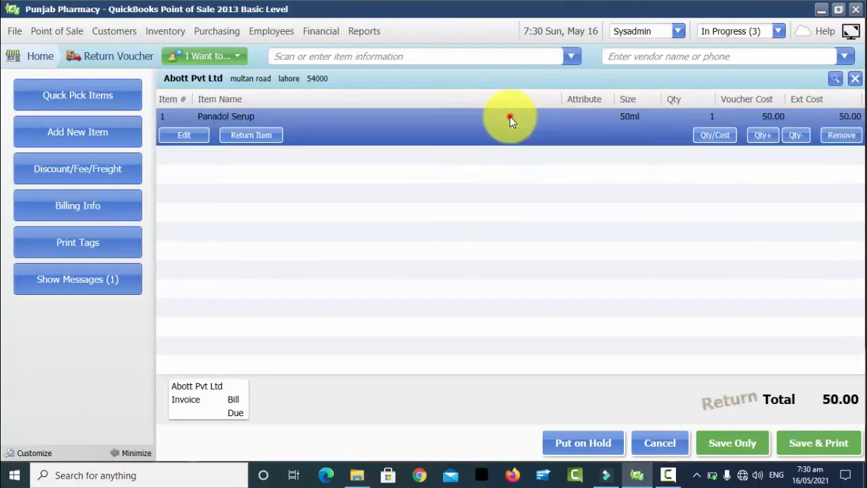
left_click(719, 135)
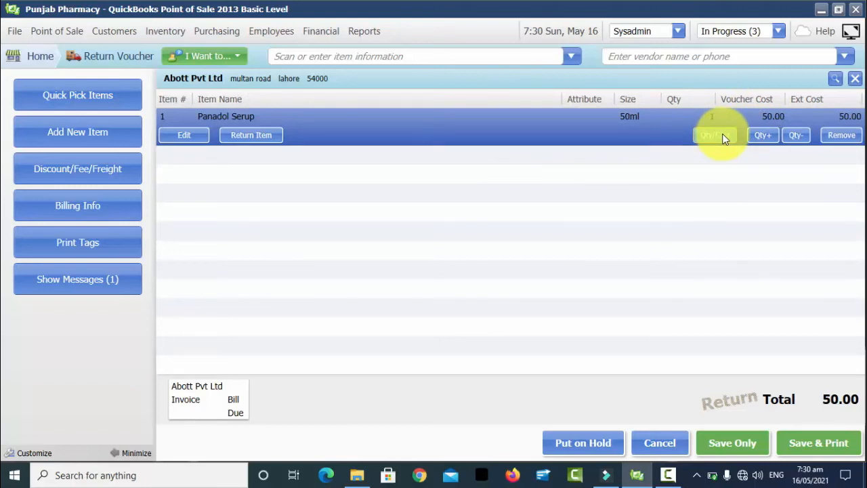
left_click(729, 136)
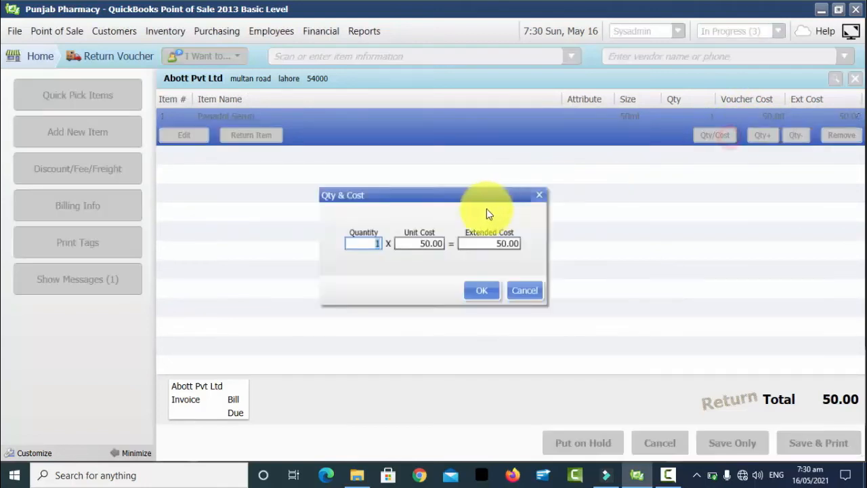
type("10")
key("Tab")
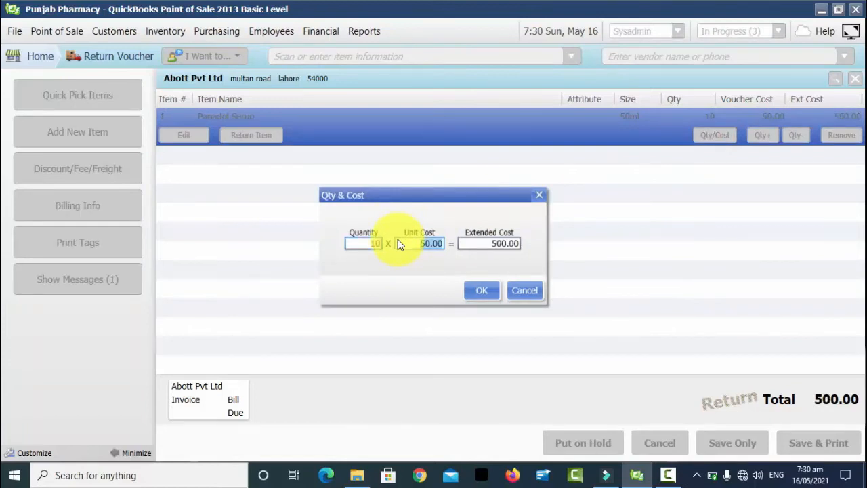
left_click(483, 292)
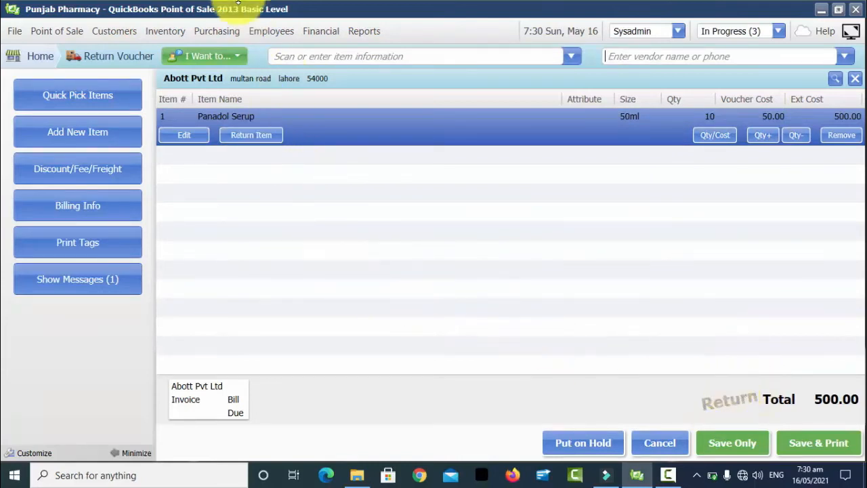
Check the existing vouchers in the detailed receiving report under purchasing, then close the report
left_click(317, 31)
left_click(280, 31)
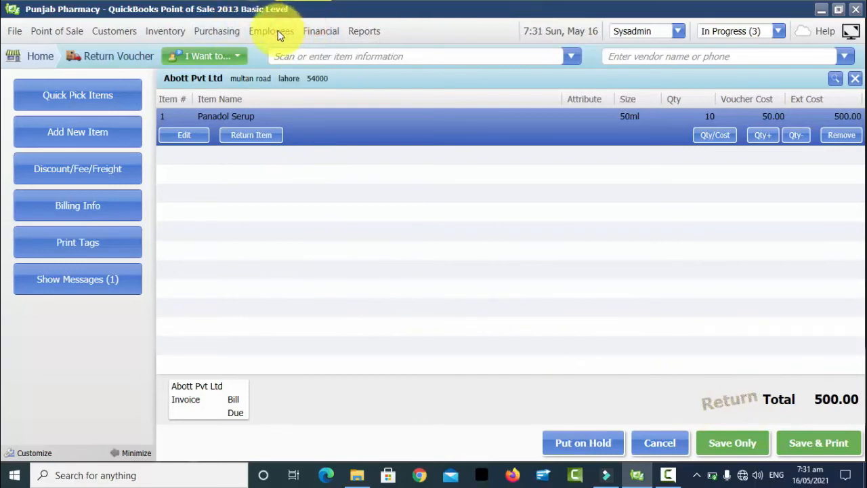
left_click(230, 32)
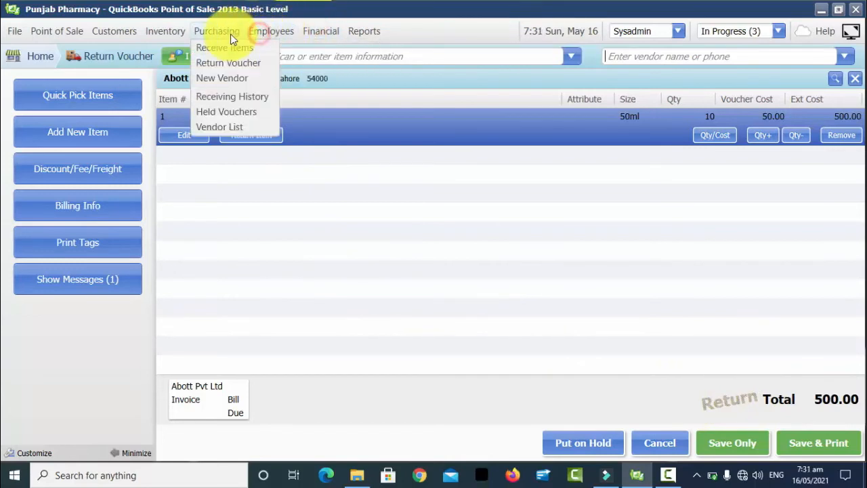
left_click(360, 33)
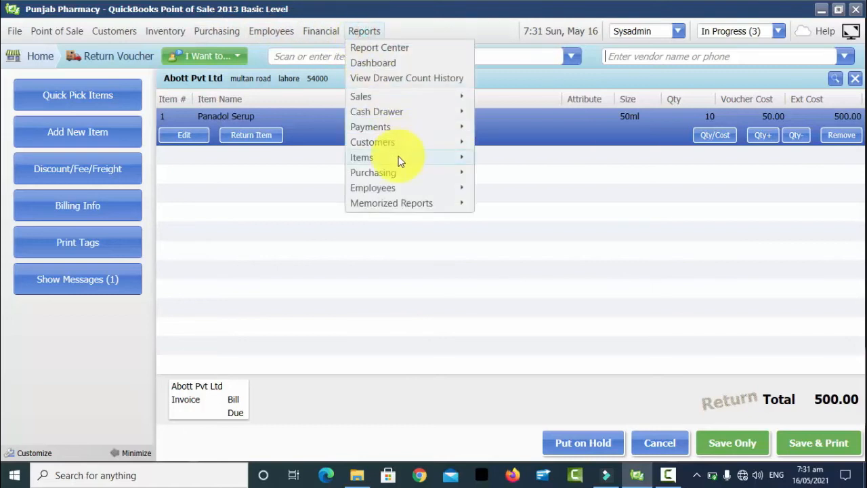
mouse_move(397, 173)
left_click(511, 206)
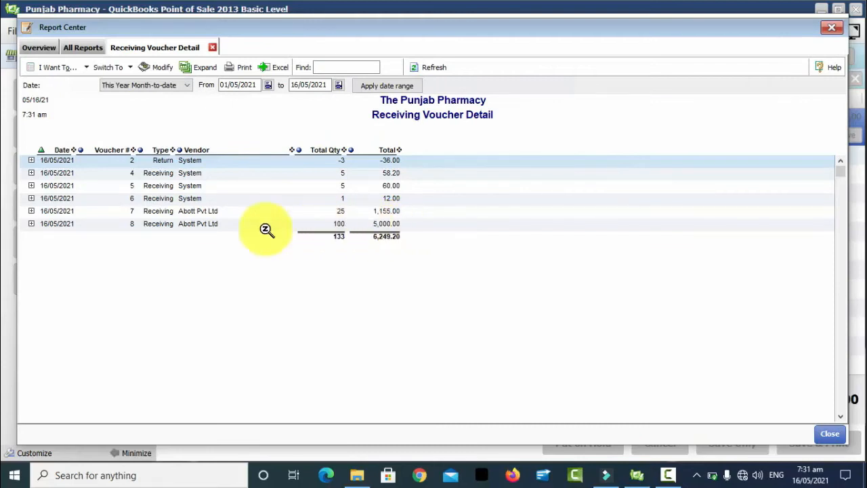
left_click(835, 31)
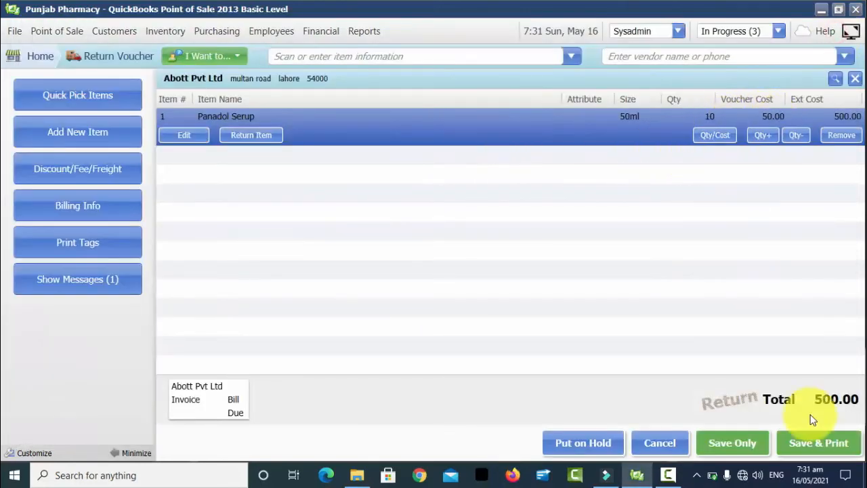
Save the return voucher without printing and check it in the Receiving Voucher Detail report
left_click(739, 449)
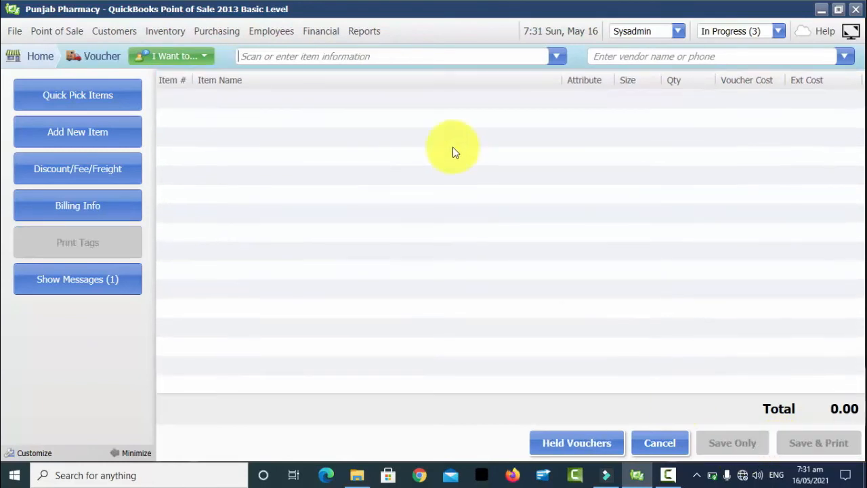
left_click(357, 32)
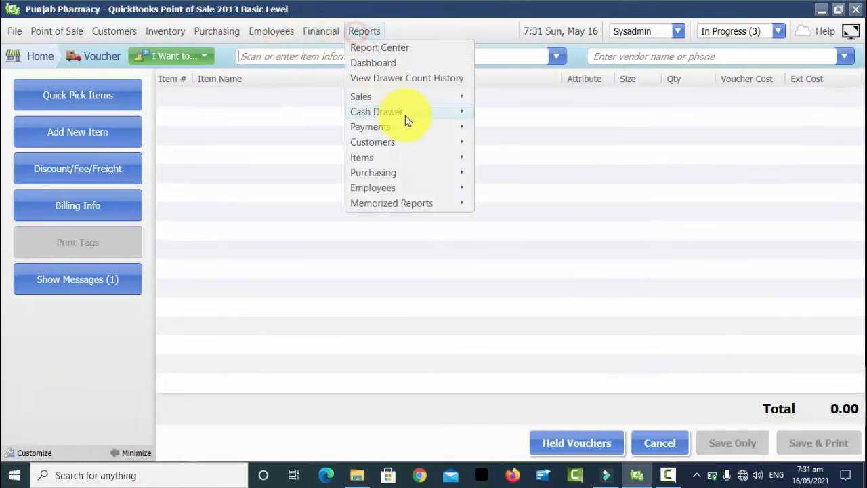
mouse_move(428, 175)
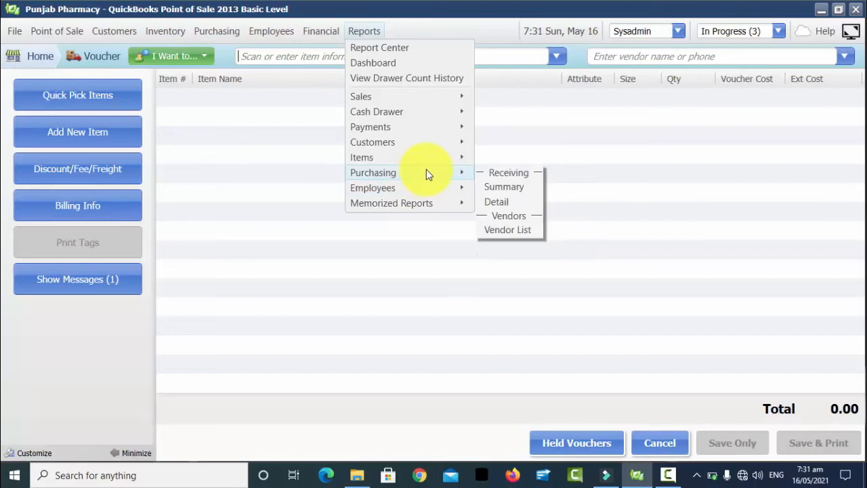
left_click(527, 202)
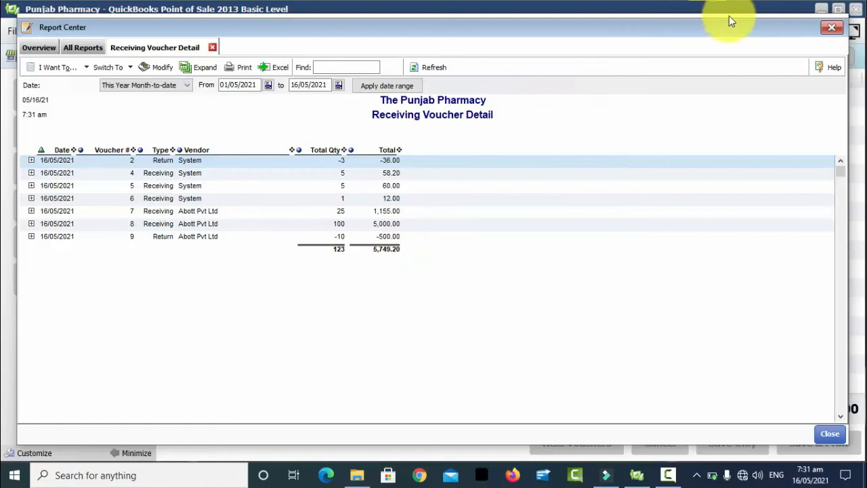
left_click(832, 27)
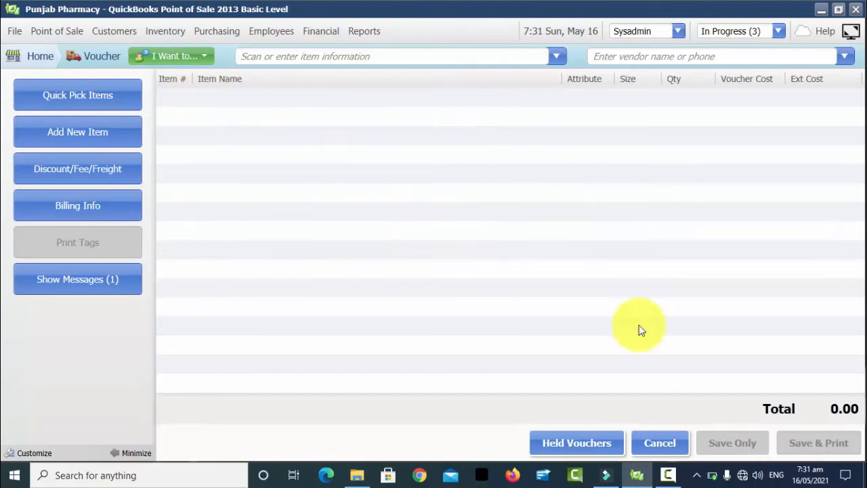
Leave the blank voucher and reverse Abott Pvt Ltd's receiving voucher 8 in the receiving history
left_click(658, 441)
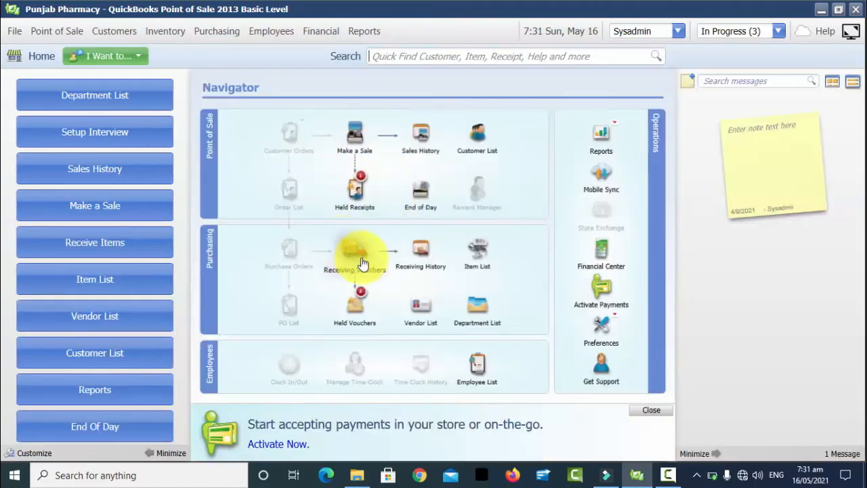
left_click(422, 258)
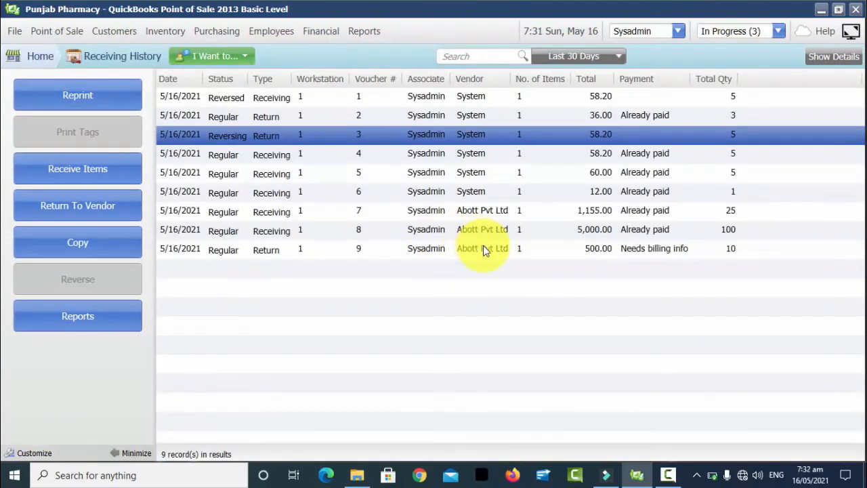
left_click(483, 248)
left_click(524, 234)
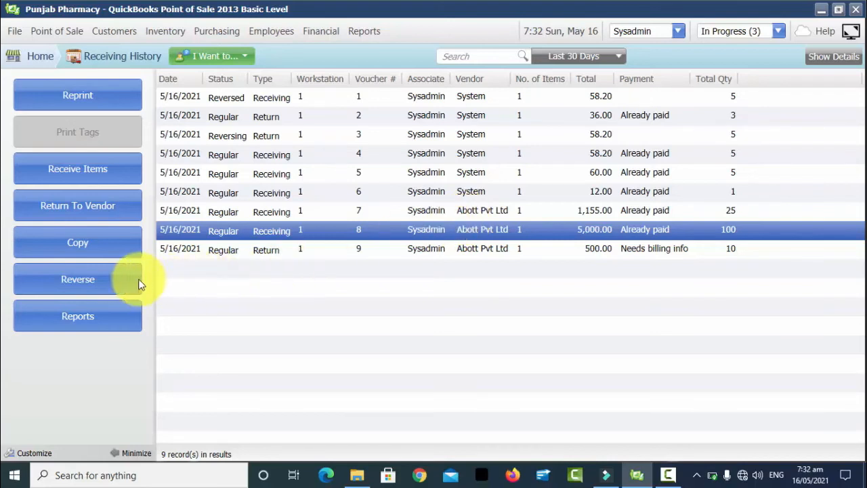
left_click(102, 293)
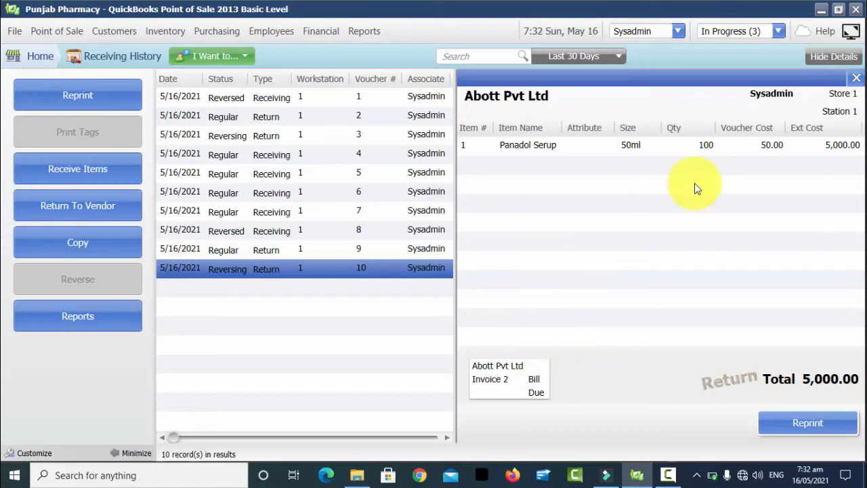
left_click(855, 79)
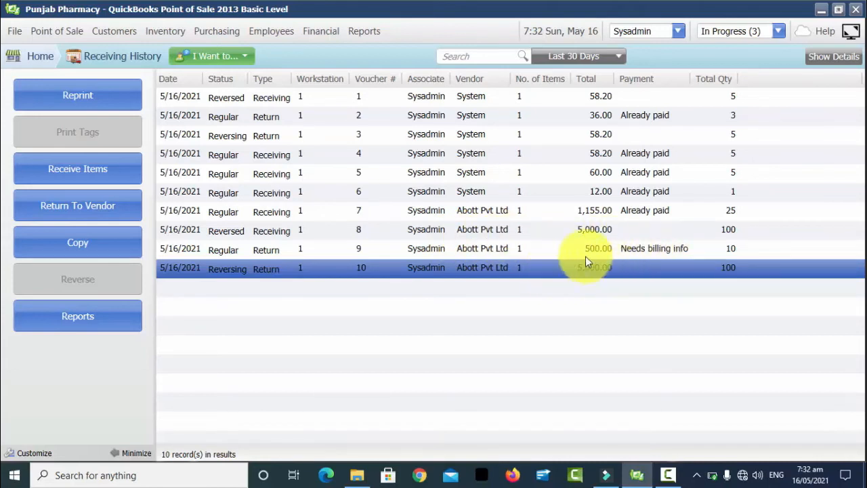
Return Panadol Serup from receiving voucher 7 to the vendor with a quantity of -20, and save without printing
left_click(609, 212)
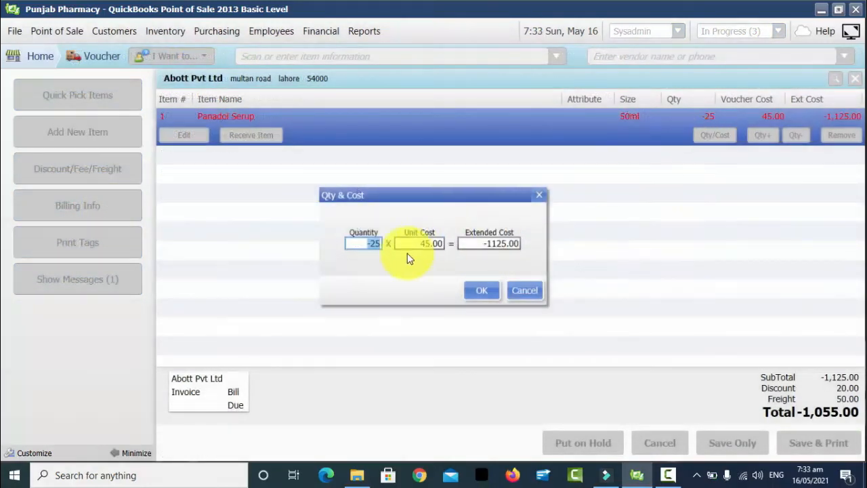
type("-20")
key("Tab")
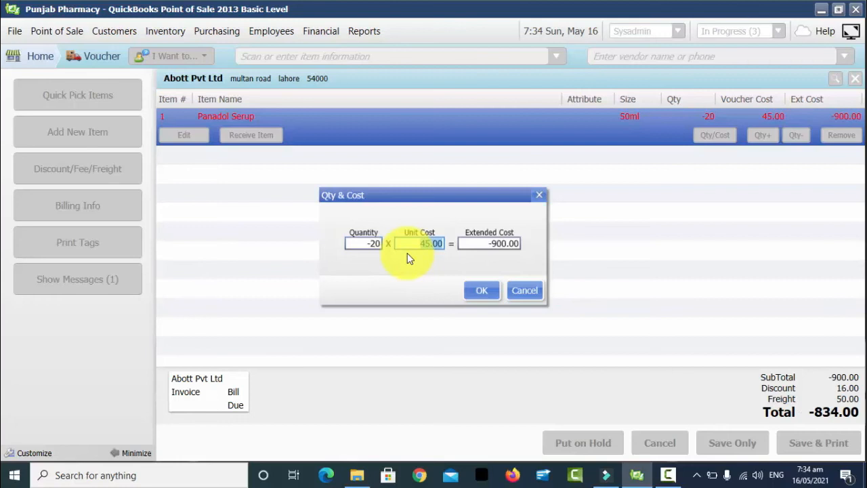
left_click(484, 289)
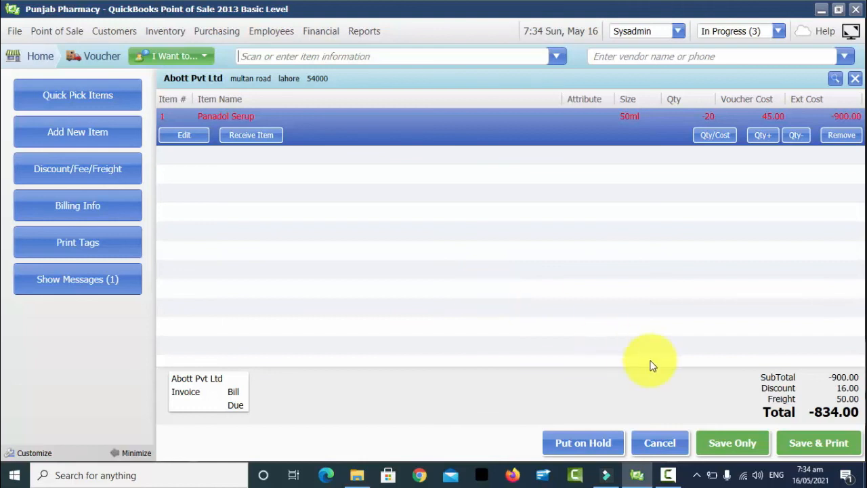
left_click(738, 442)
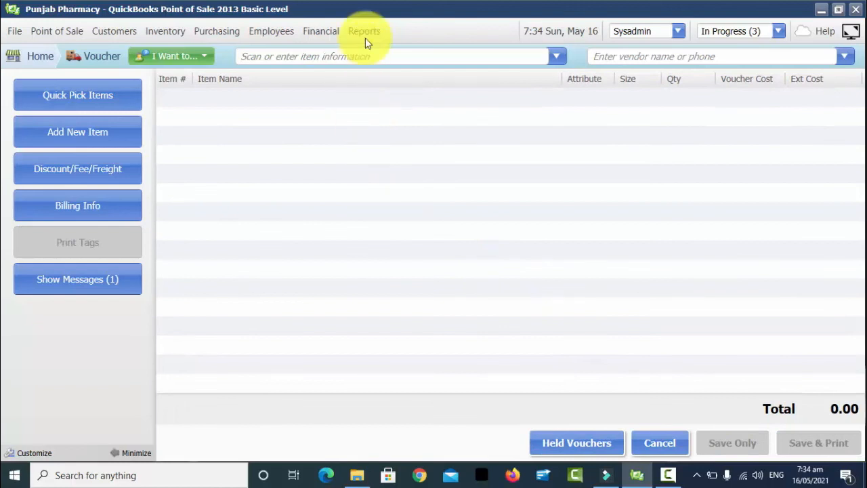
Open the detailed purchasing report on receiving vouchers to review the latest vendor return
left_click(357, 31)
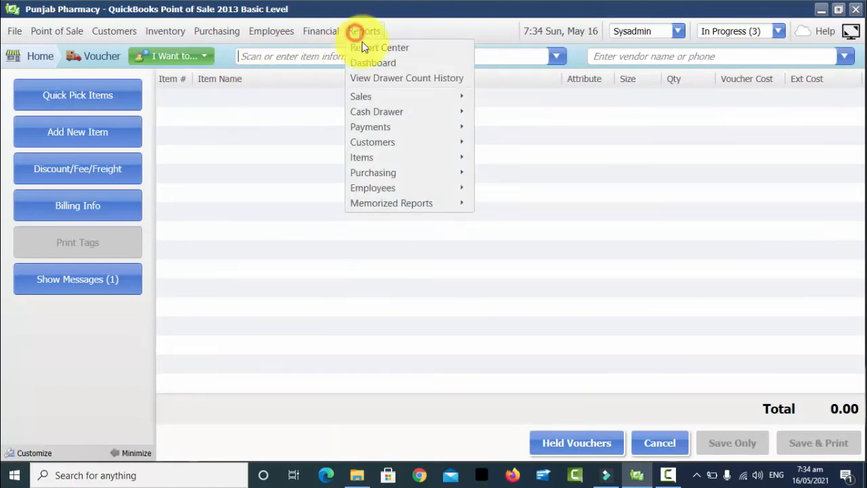
mouse_move(420, 174)
left_click(497, 203)
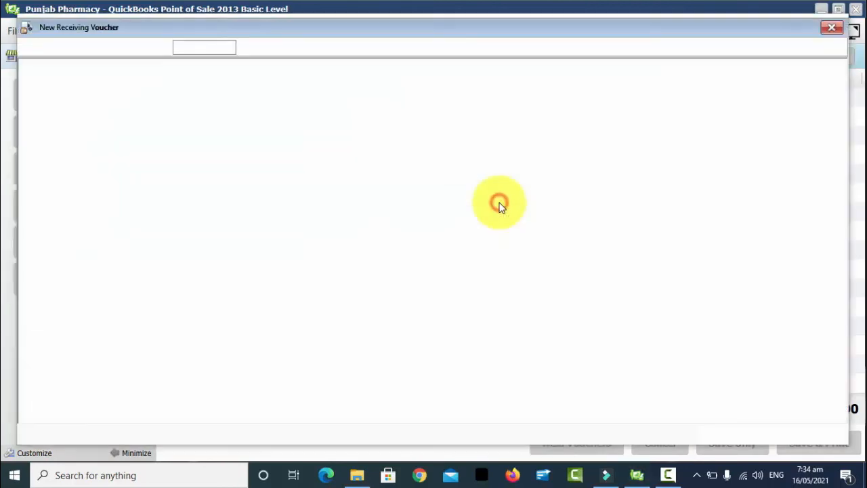